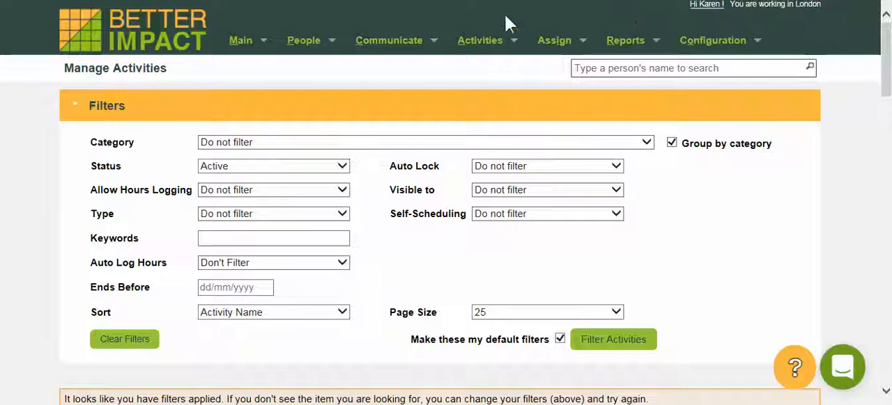
Open the Activator activity in the Generalist category for editing from the list of managed activities
mouse_move(461, 43)
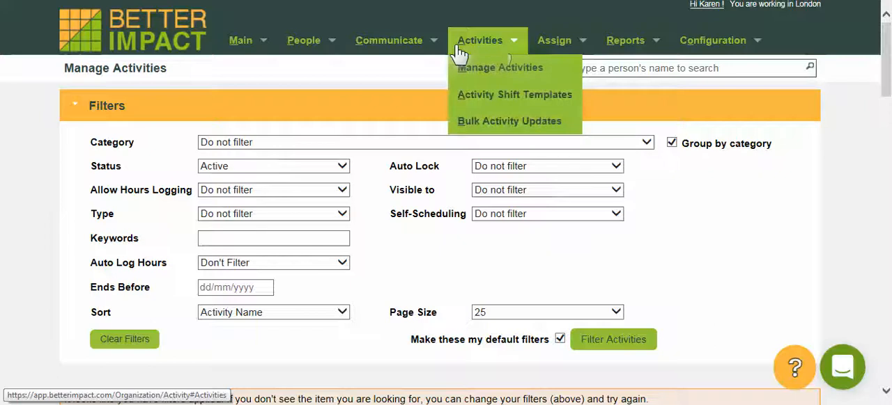
click(494, 68)
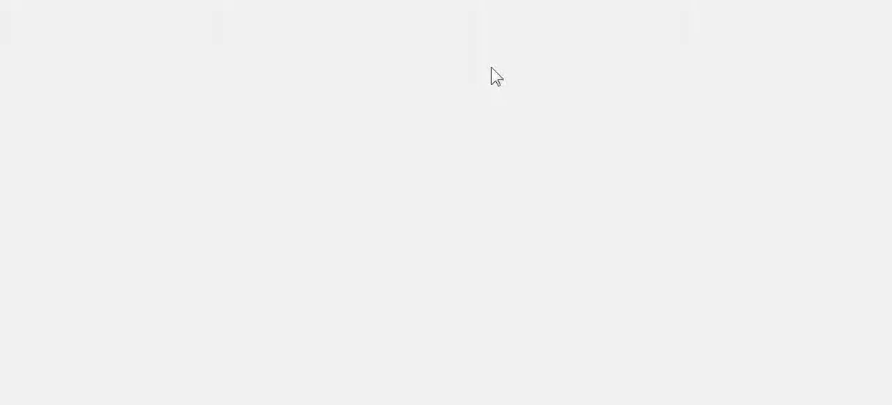
scroll(738, 236, down, 5)
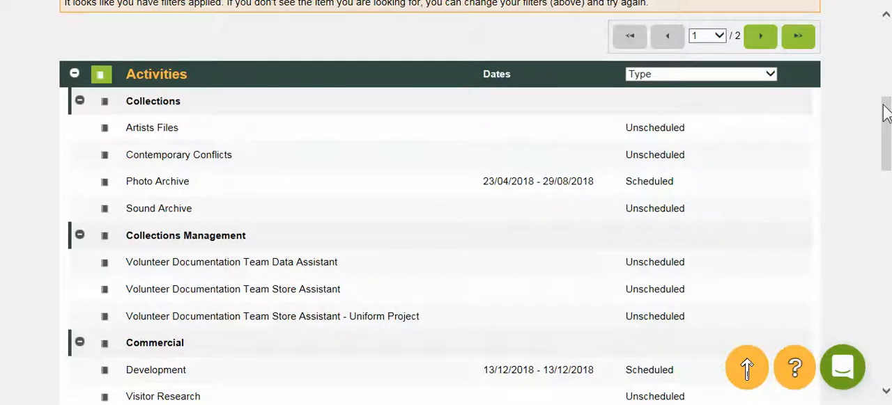
drag(885, 113, 888, 204)
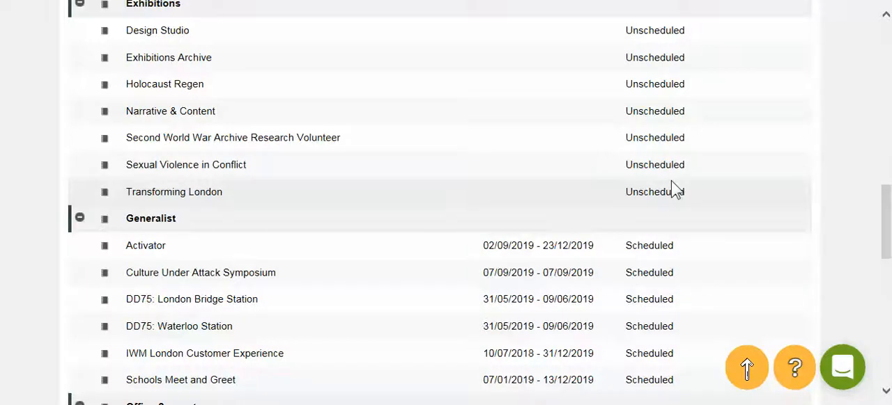
scroll(673, 188, down, 3)
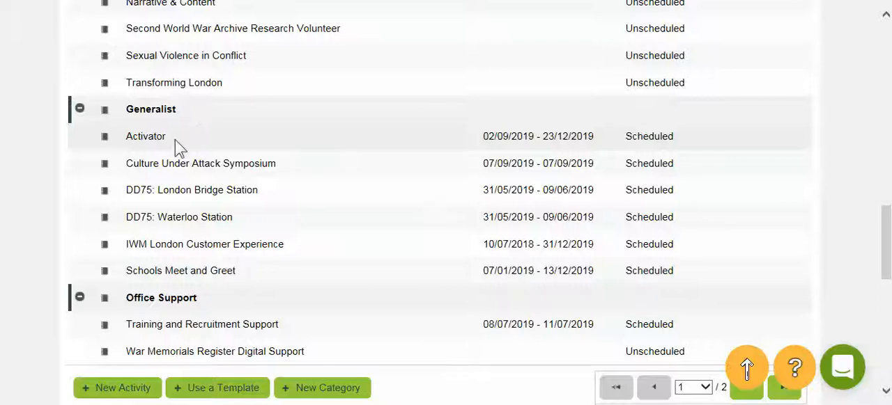
click(109, 138)
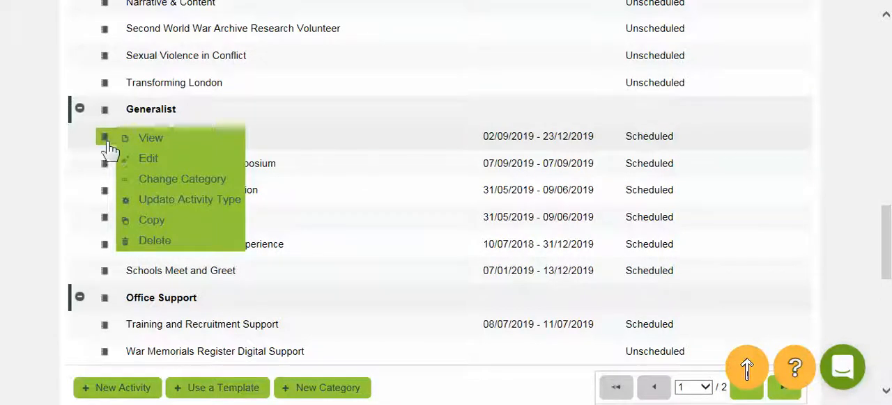
click(148, 161)
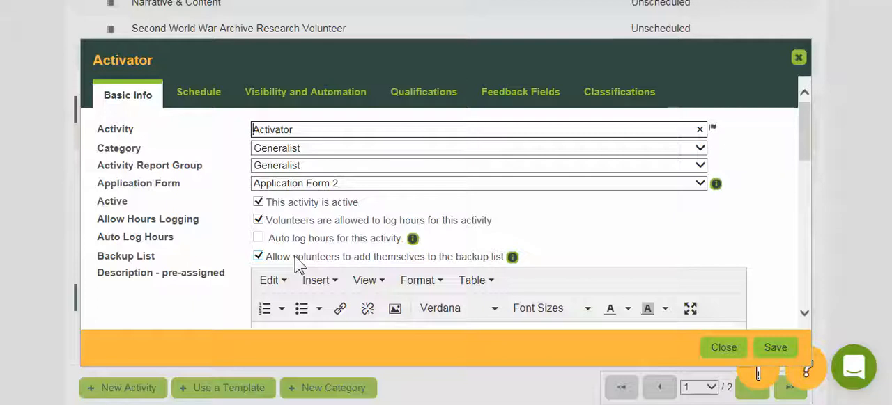
Review the Activator activity's scheduled shifts, from the first page of the shift list to the last
click(200, 92)
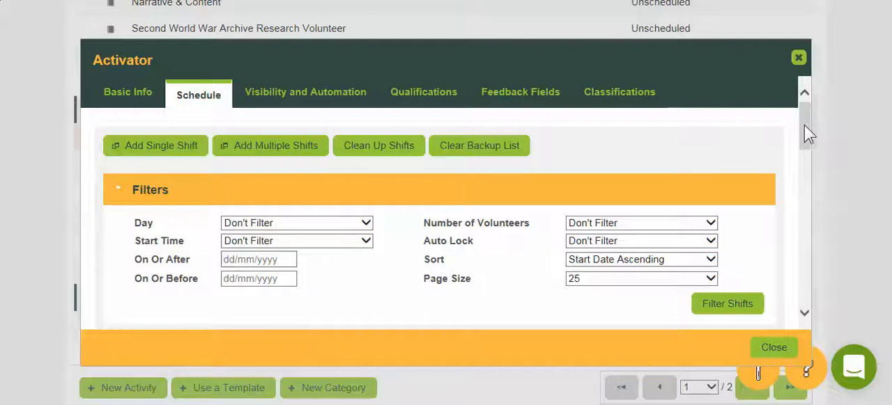
drag(804, 125, 807, 180)
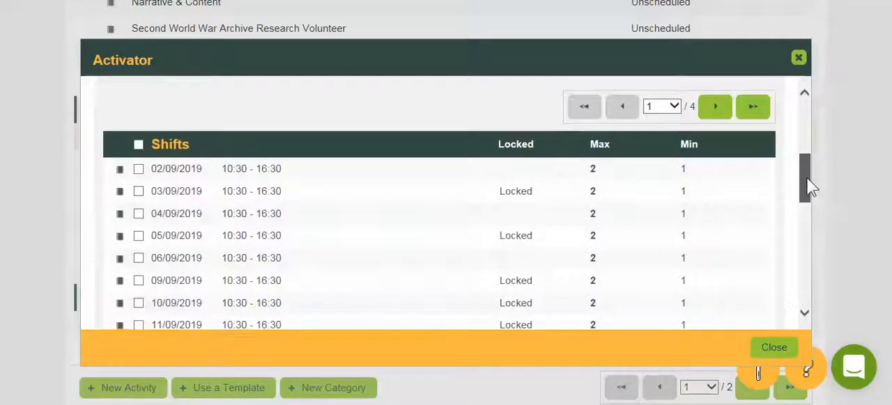
click(755, 106)
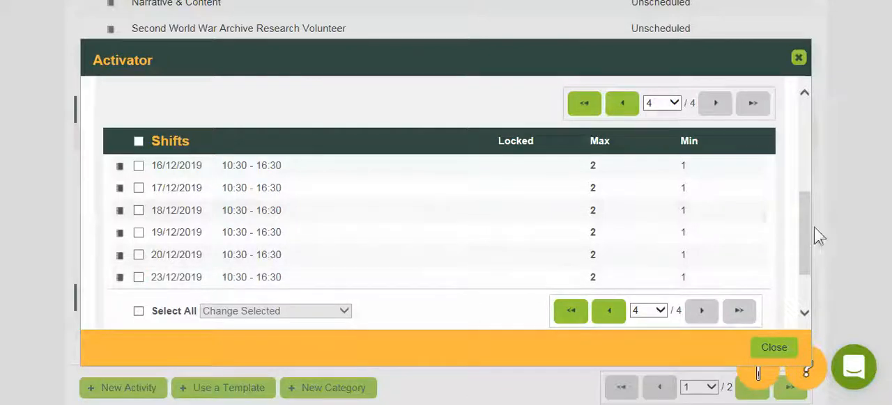
drag(803, 233, 800, 140)
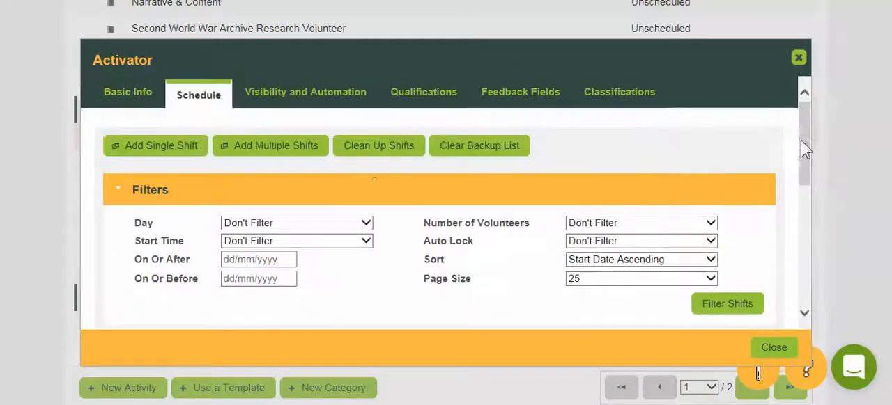
Preview the Generalist - Activator template's weekly pattern and range settings for adding multiple shifts, and cancel without saving
click(258, 146)
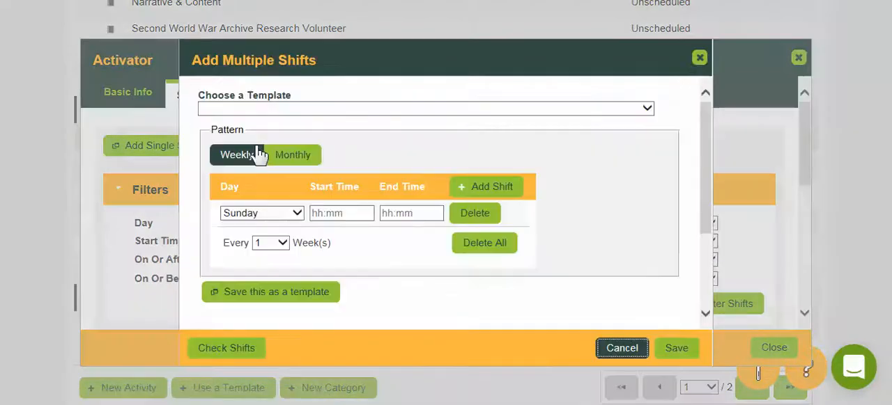
click(424, 108)
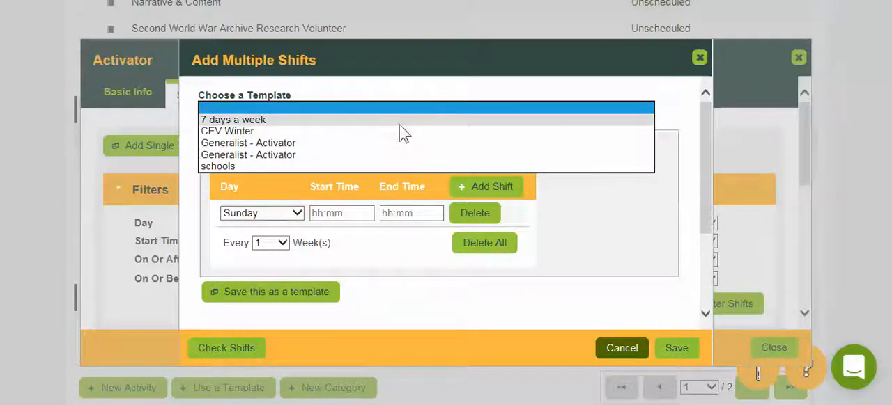
click(356, 154)
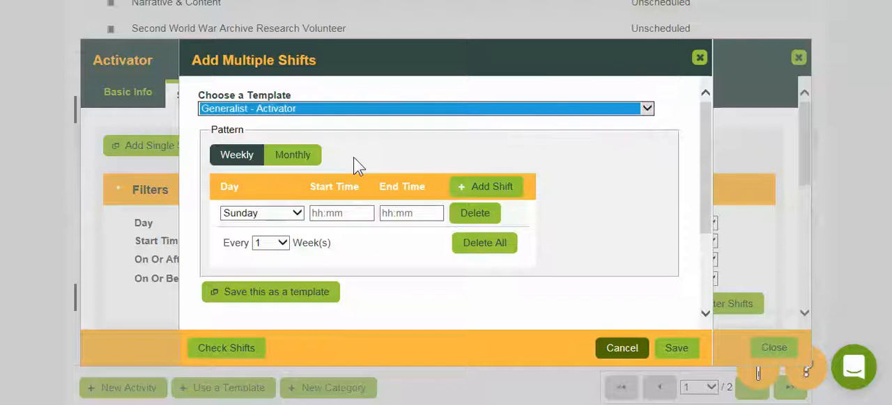
scroll(578, 230, down, 1)
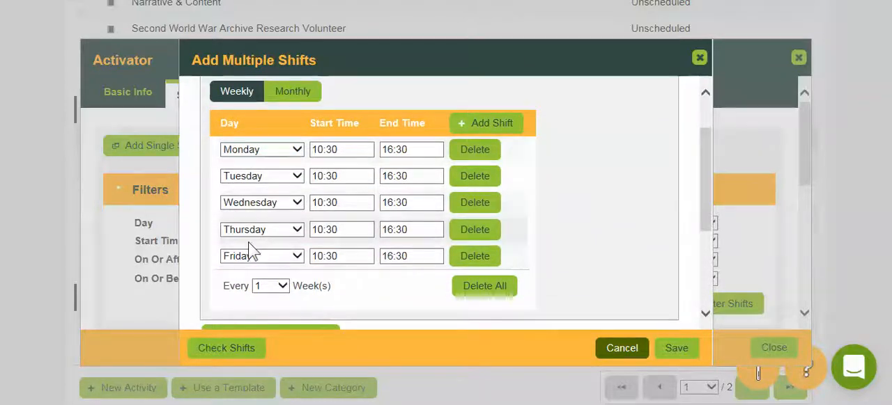
scroll(574, 225, down, 2)
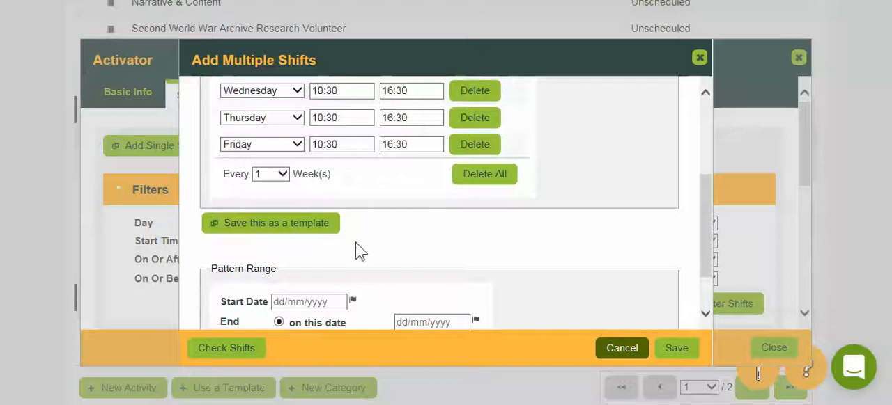
scroll(356, 249, down, 1)
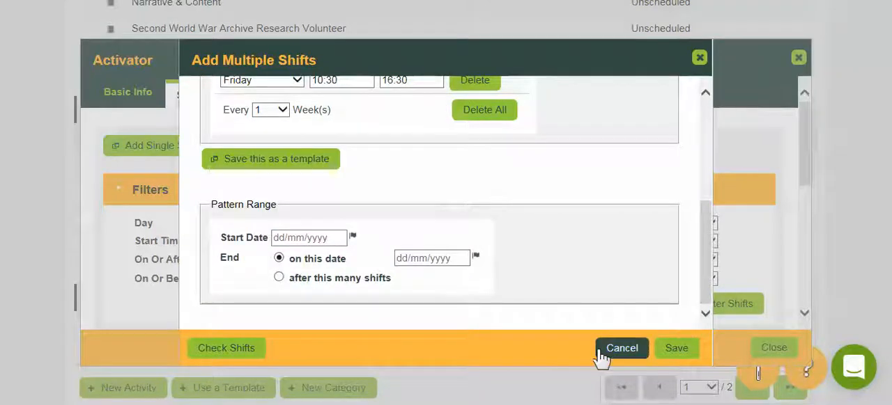
click(620, 351)
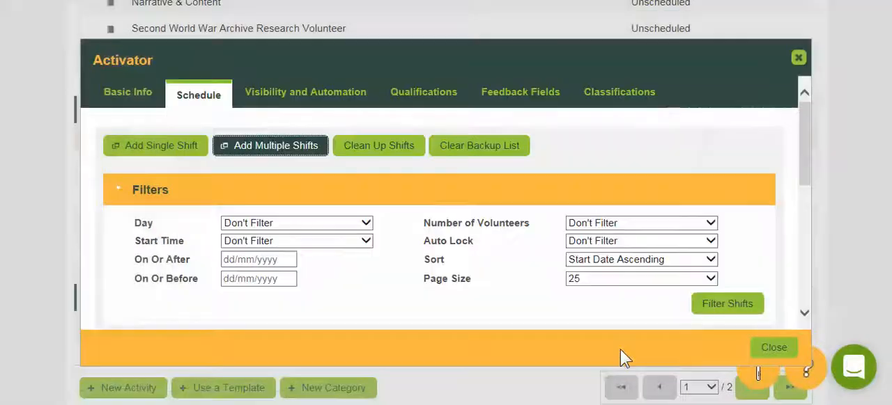
Examine the Activator activity's visibility, self-scheduling, auto lock, volunteer number and signup cutoff settings
click(328, 94)
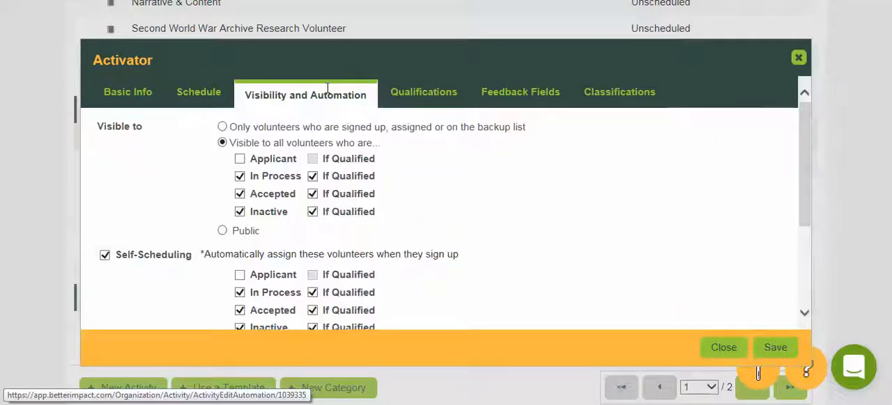
scroll(471, 181, down, 2)
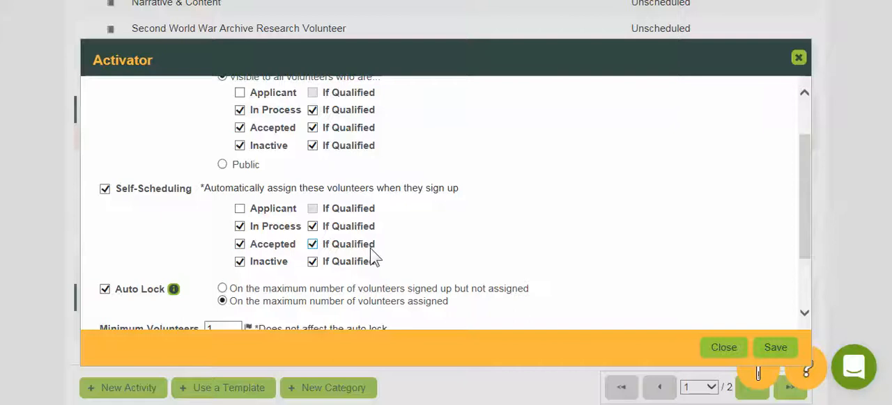
scroll(373, 258, down, 3)
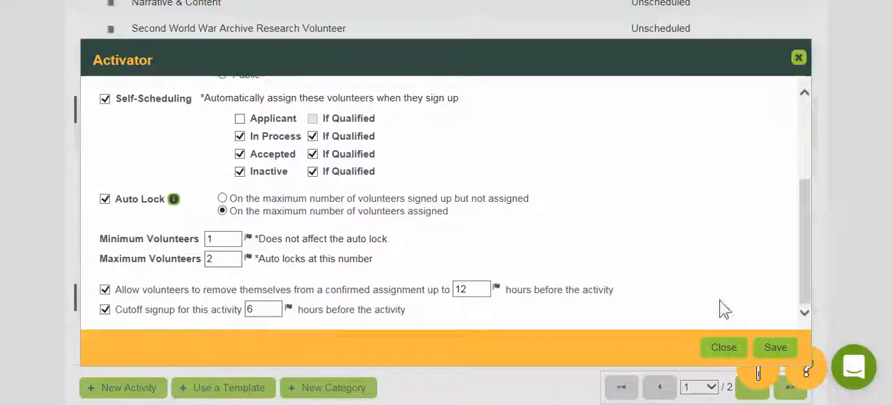
scroll(603, 230, up, 3)
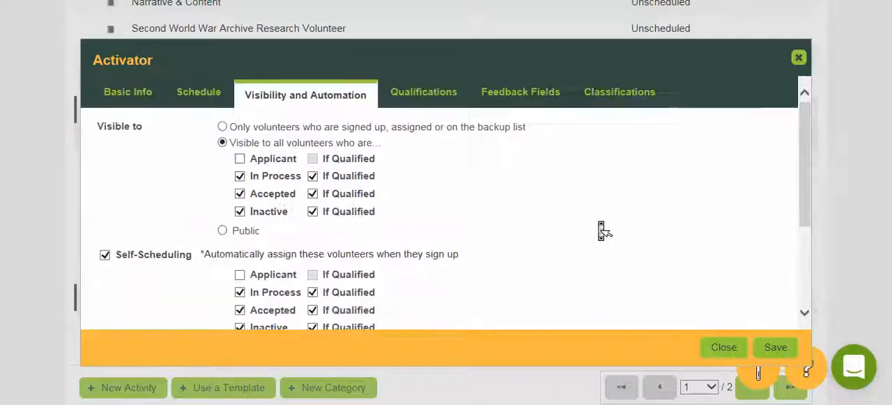
Examine which training and onboarding qualifications volunteers must have for the Activator activity
click(437, 95)
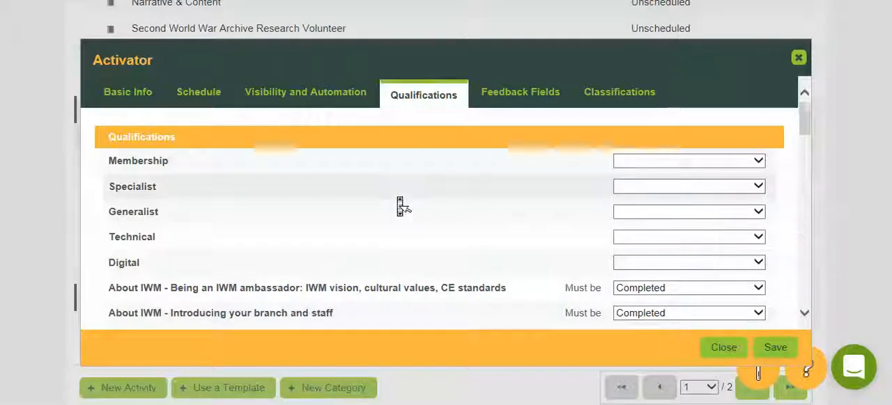
scroll(397, 197, down, 2)
scroll(397, 197, down, 1)
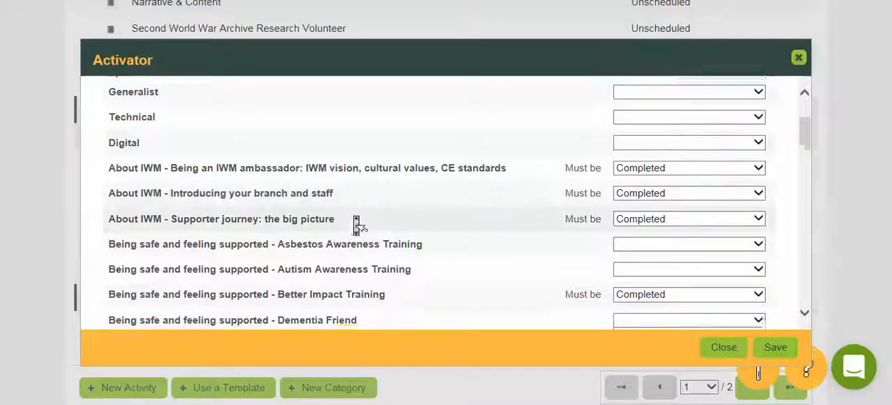
scroll(353, 216, down, 8)
scroll(357, 224, down, 5)
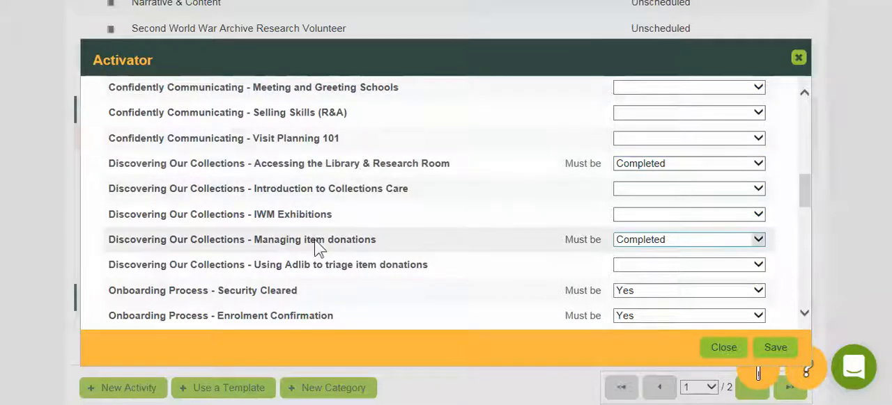
scroll(313, 244, down, 2)
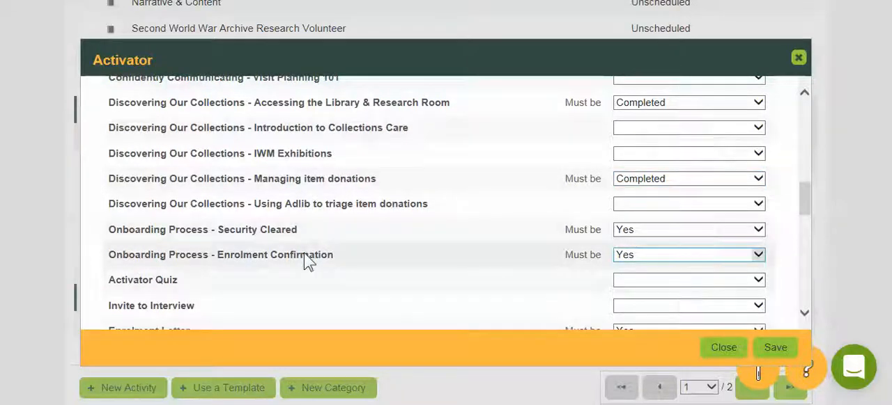
scroll(541, 220, up, 6)
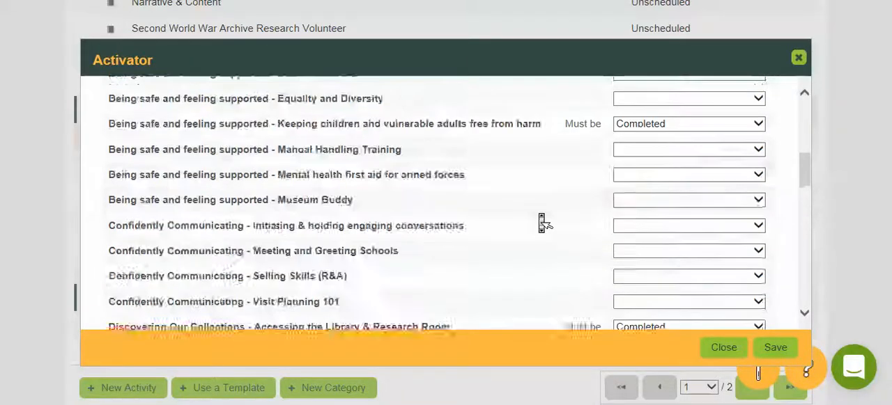
scroll(538, 215, up, 3)
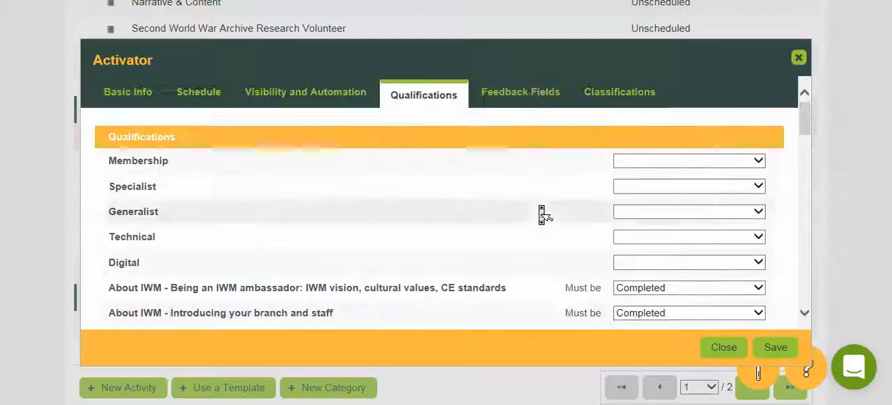
Open the Activator activity's feedback fields to review which ones are selected
click(528, 97)
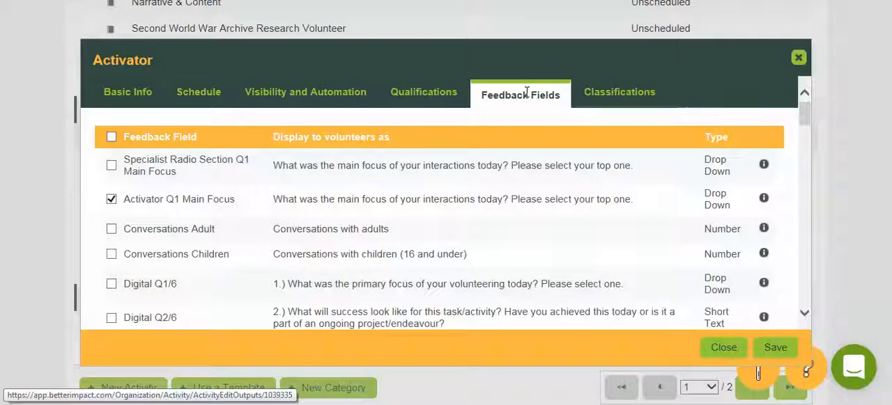